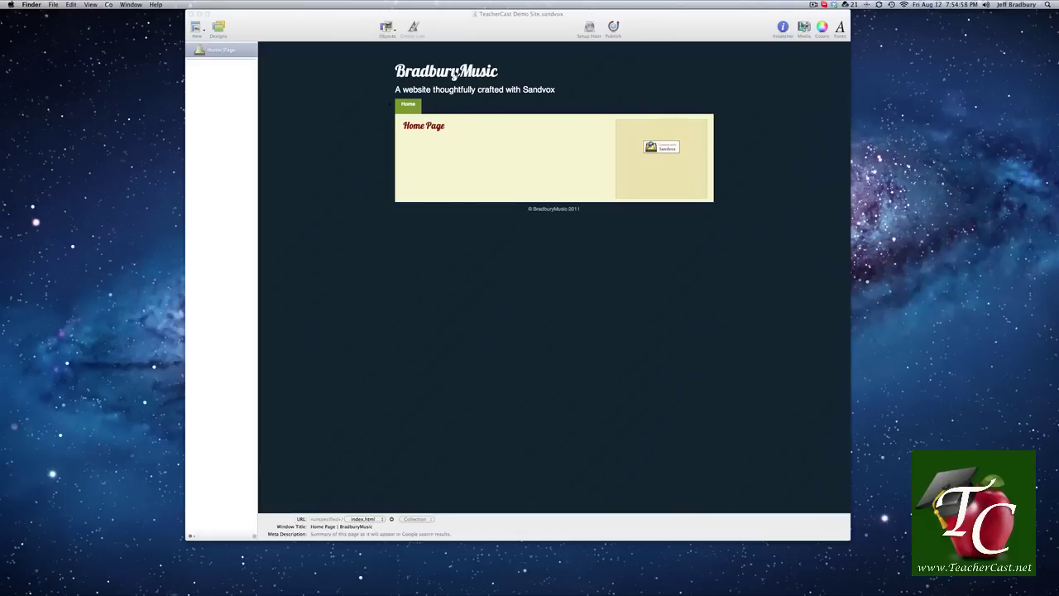
Step: Change the site title to the teacher's name followed by "'s Website" and move the Inspector beside the page content
double_click(471, 72)
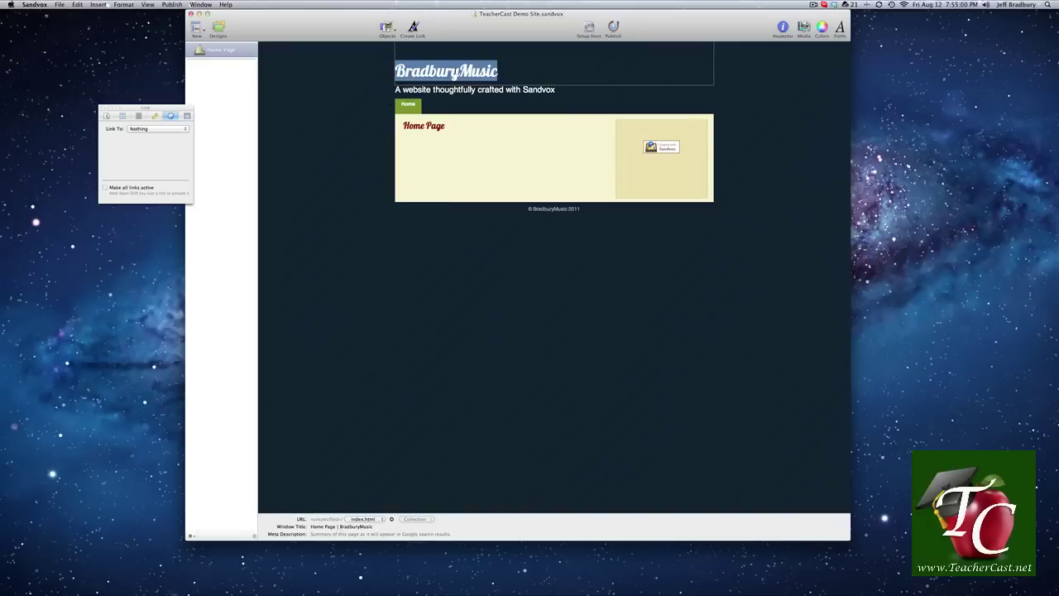
type("Mr. Bradbu")
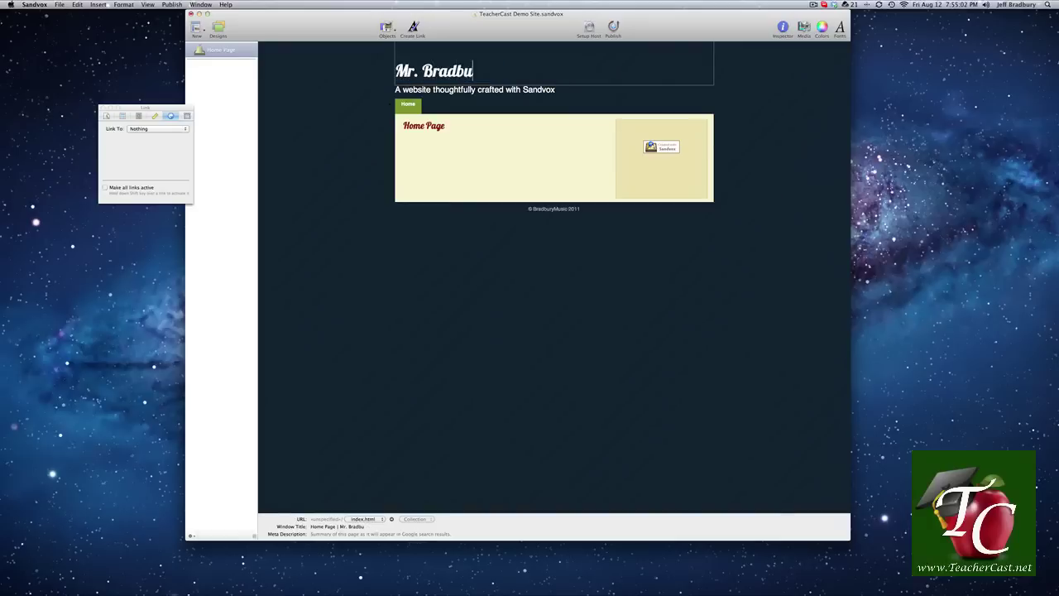
type("ry's Website")
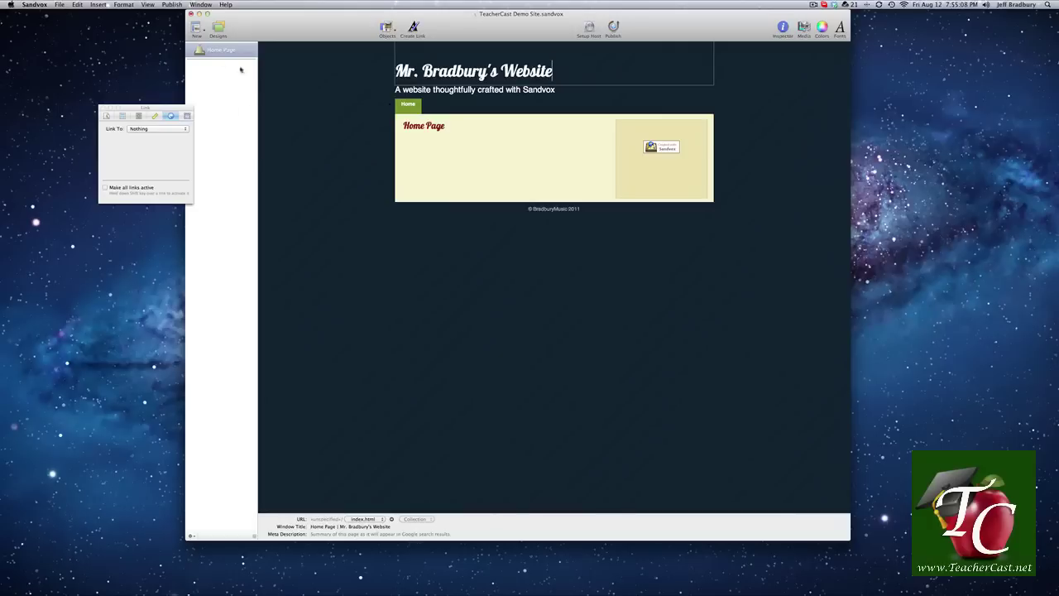
left_click(304, 76)
left_click_drag(153, 109, 771, 119)
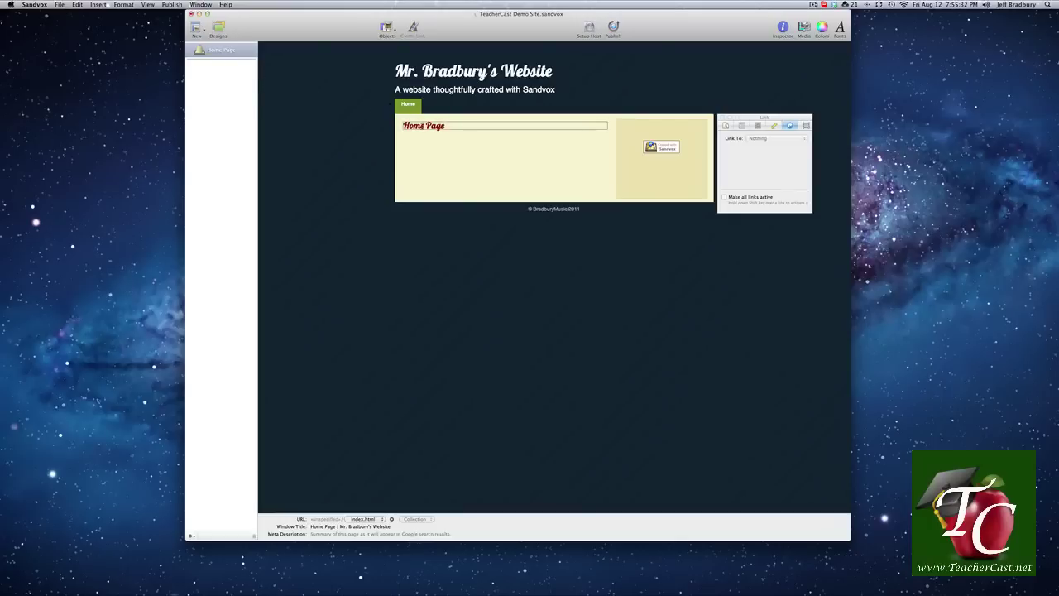
Step: Add an Empty/Text - Without Sidebar page to the site and name it English
left_click(196, 30)
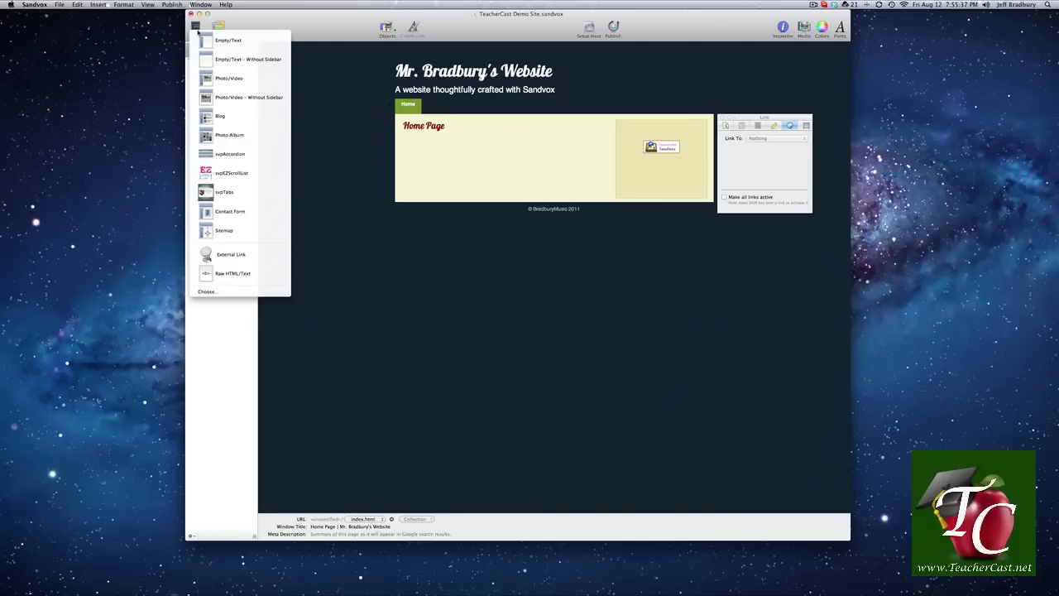
left_click(248, 61)
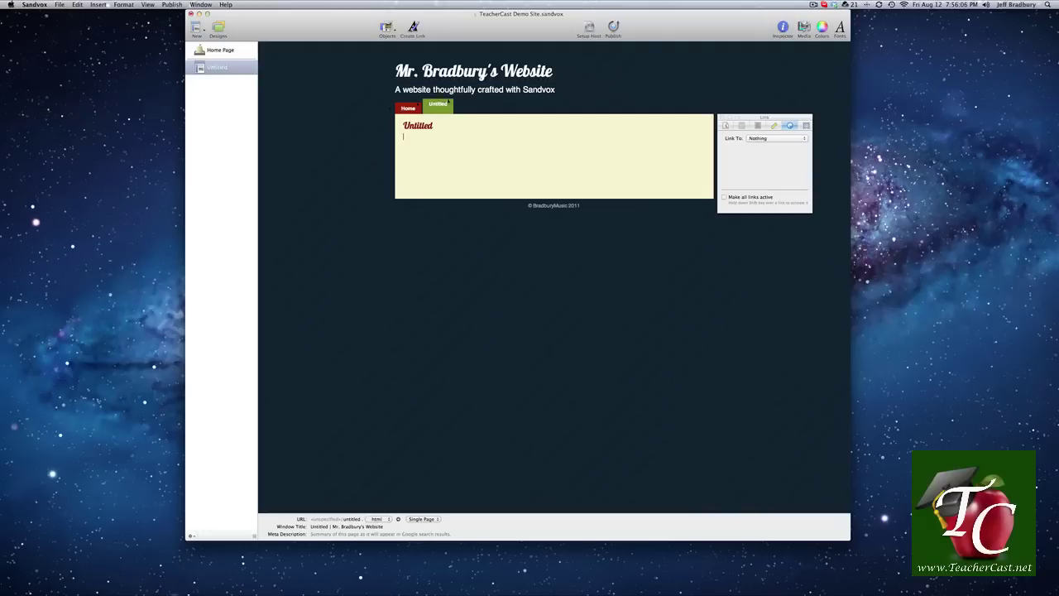
left_click(403, 136)
left_click(403, 137)
left_click(216, 68)
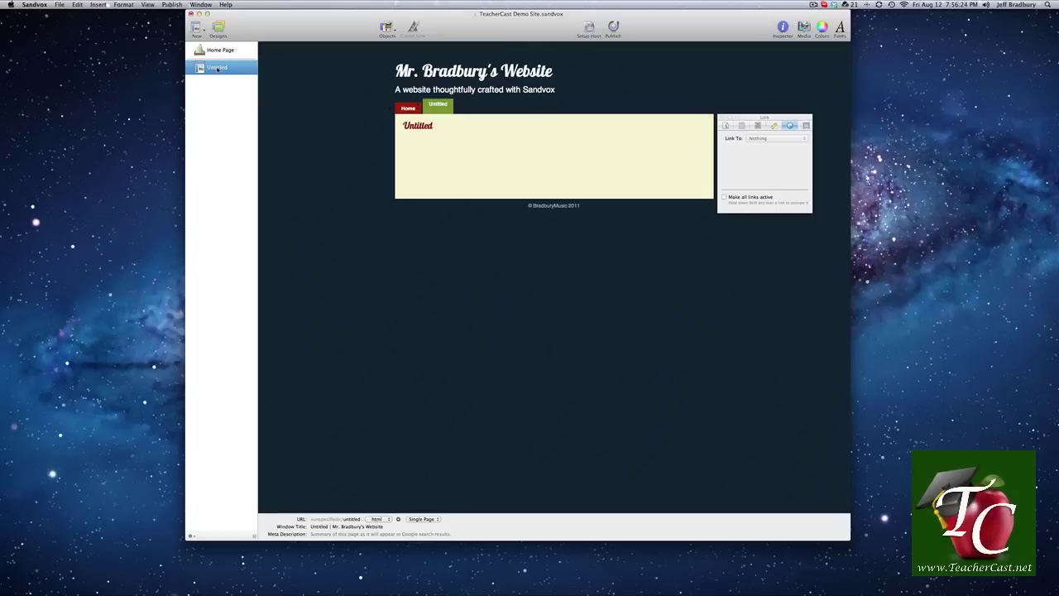
left_click(217, 69)
type("English")
key("Return")
left_click(419, 131)
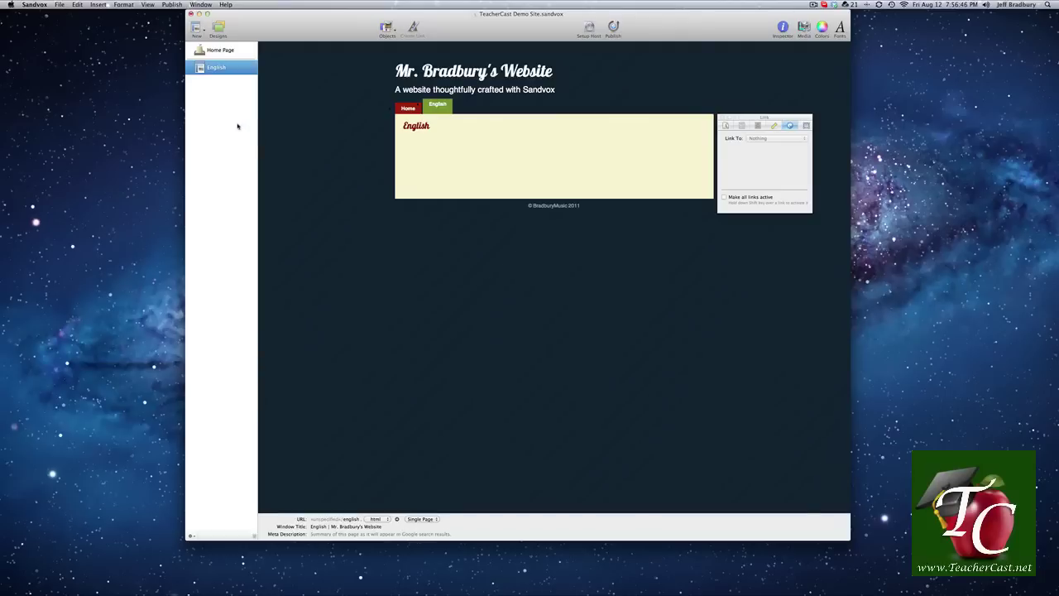
Step: Add another Empty/Text - Without Sidebar page and name it Math
left_click(196, 28)
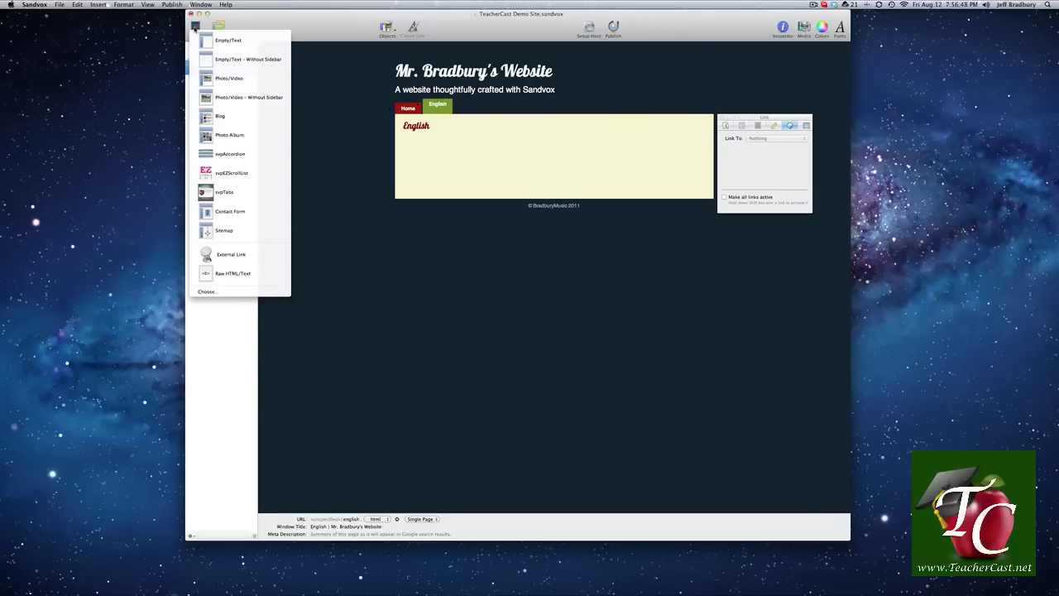
left_click(215, 61)
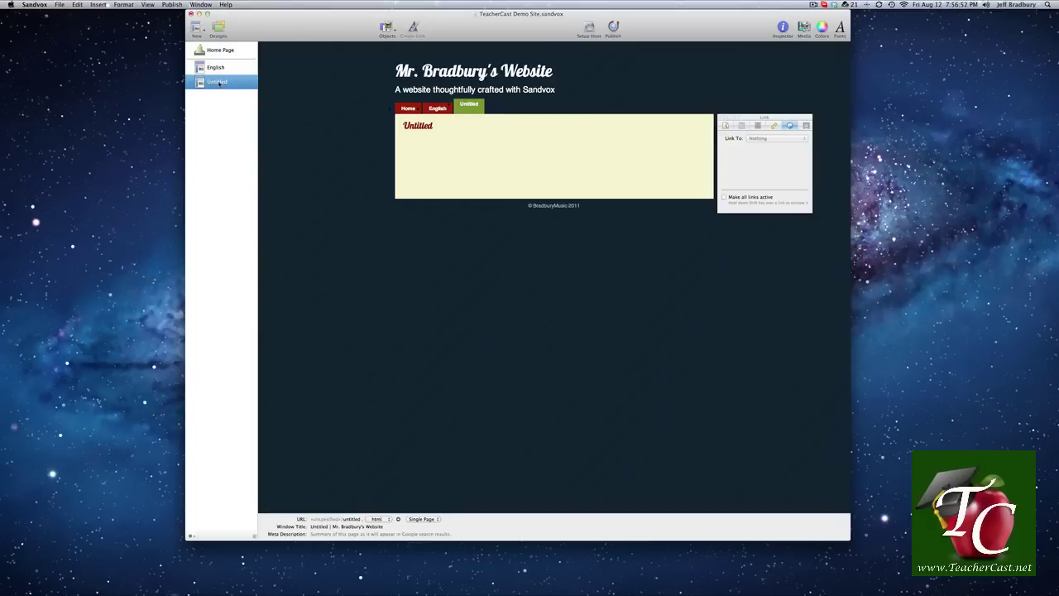
left_click(219, 82)
type("Math")
key("Return")
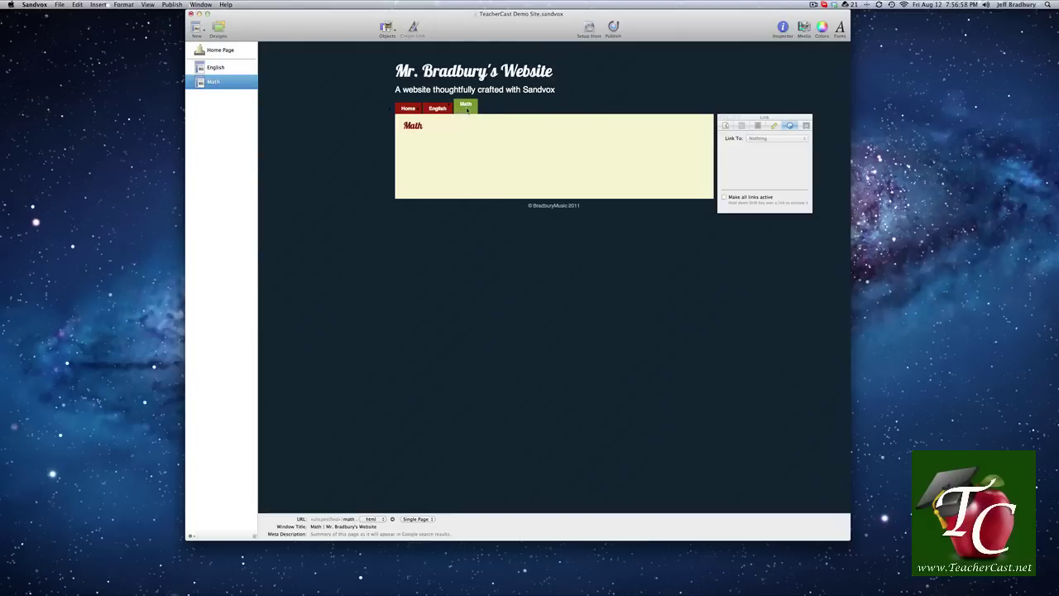
Step: Add an Empty/Text page that includes a sidebar and name it Music
left_click(196, 30)
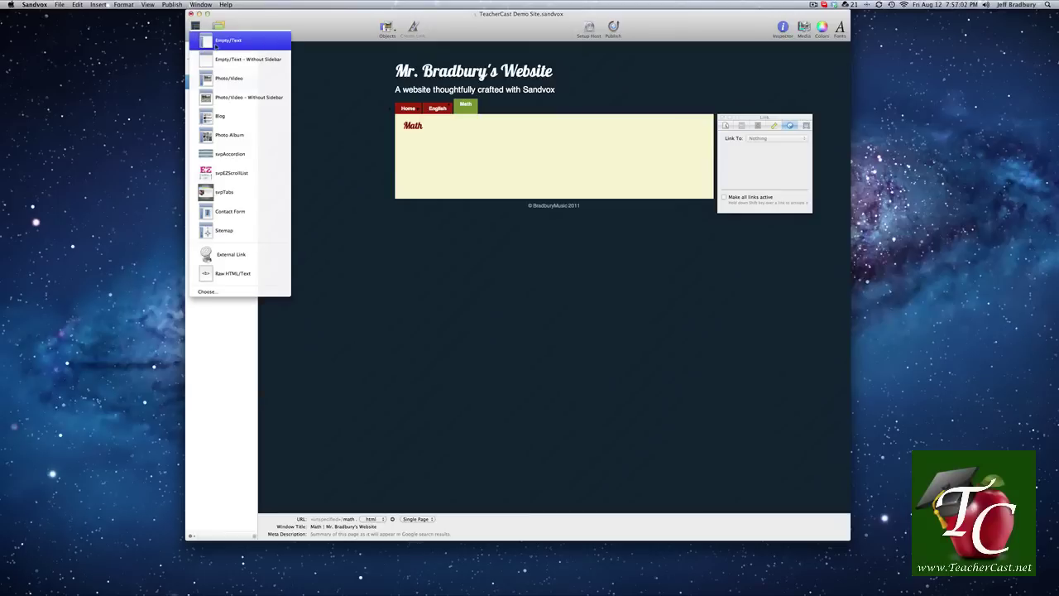
left_click(216, 46)
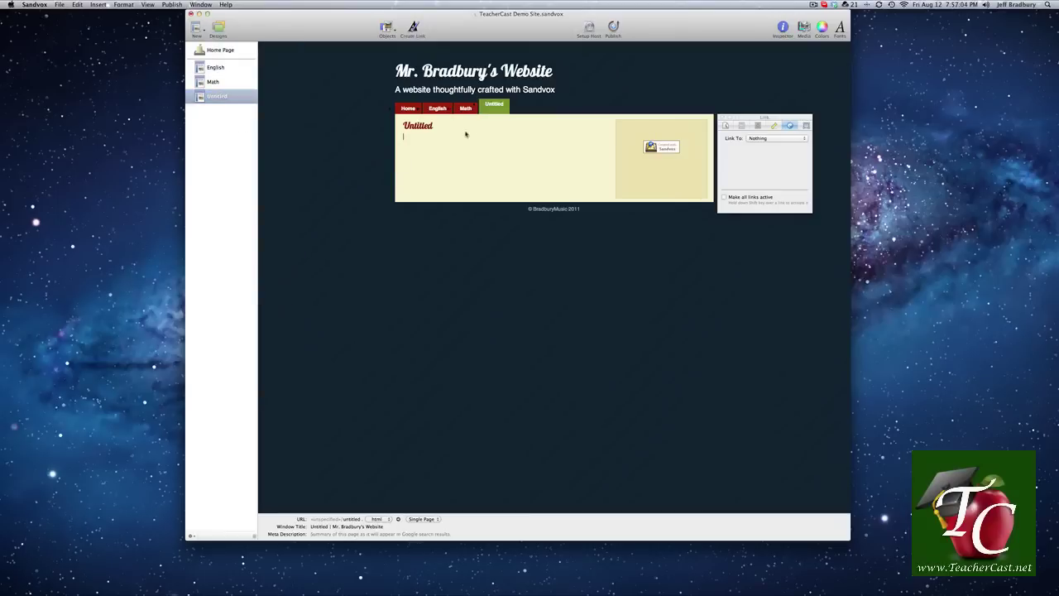
left_click(217, 96)
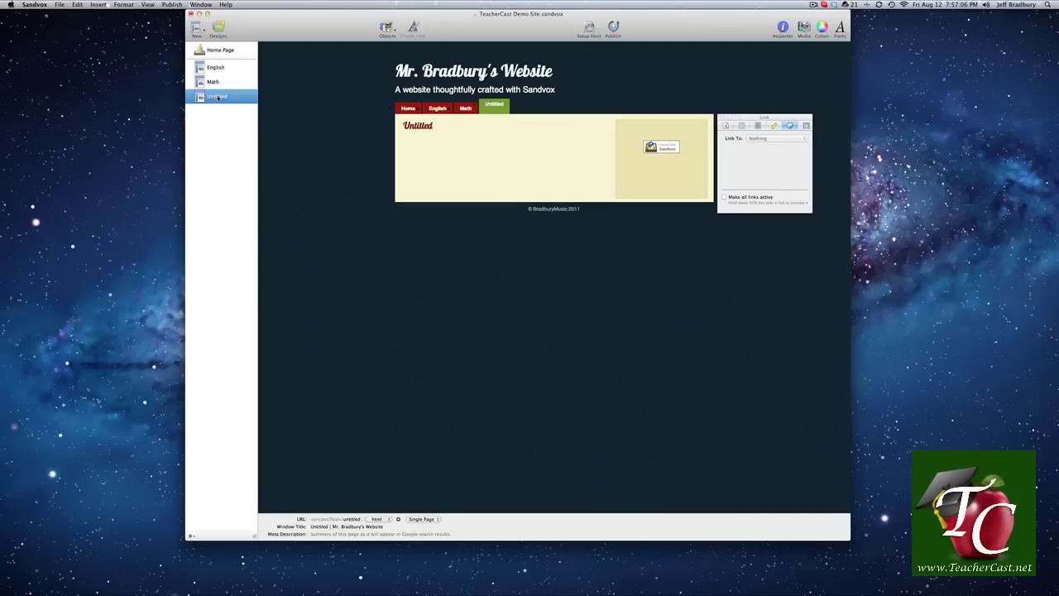
left_click(217, 97)
type("Music")
key("Return")
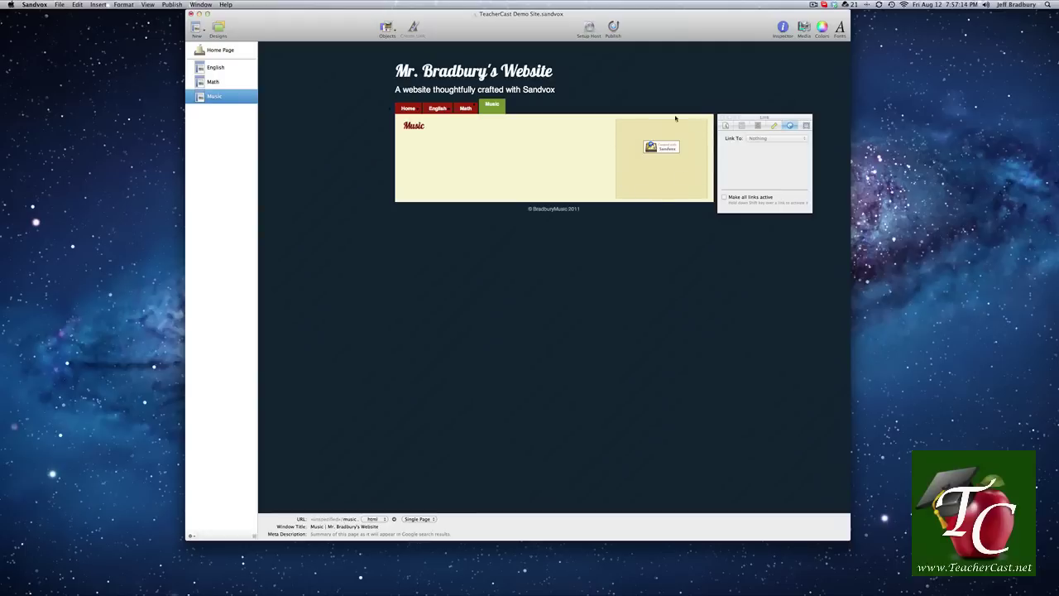
left_click(621, 173)
Step: Set the Music page's URL file name to the teacher's name followed by MusicWebsite, without spaces
double_click(349, 519)
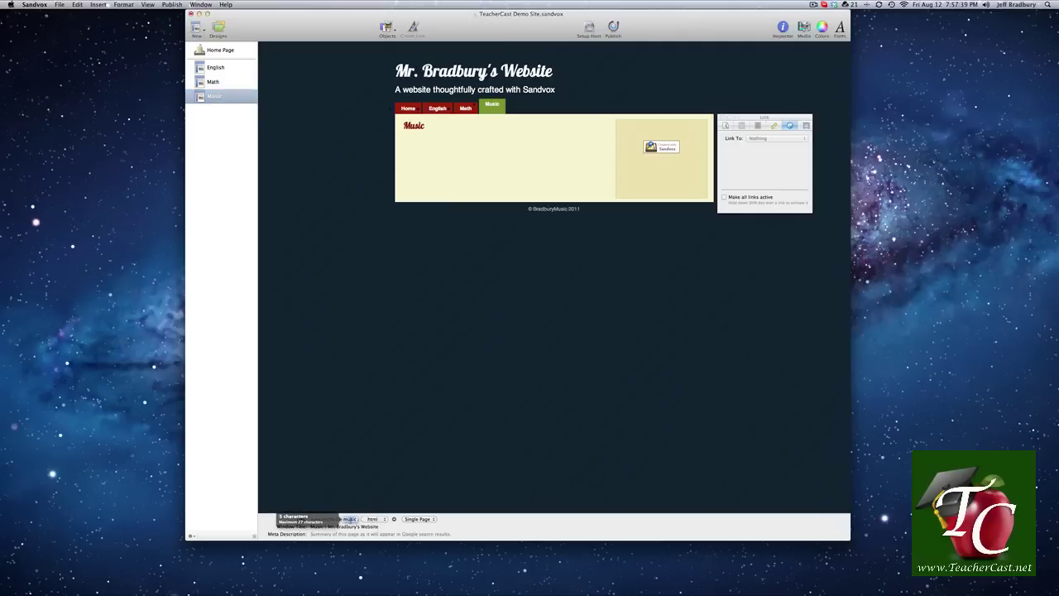
type("MrBradburys")
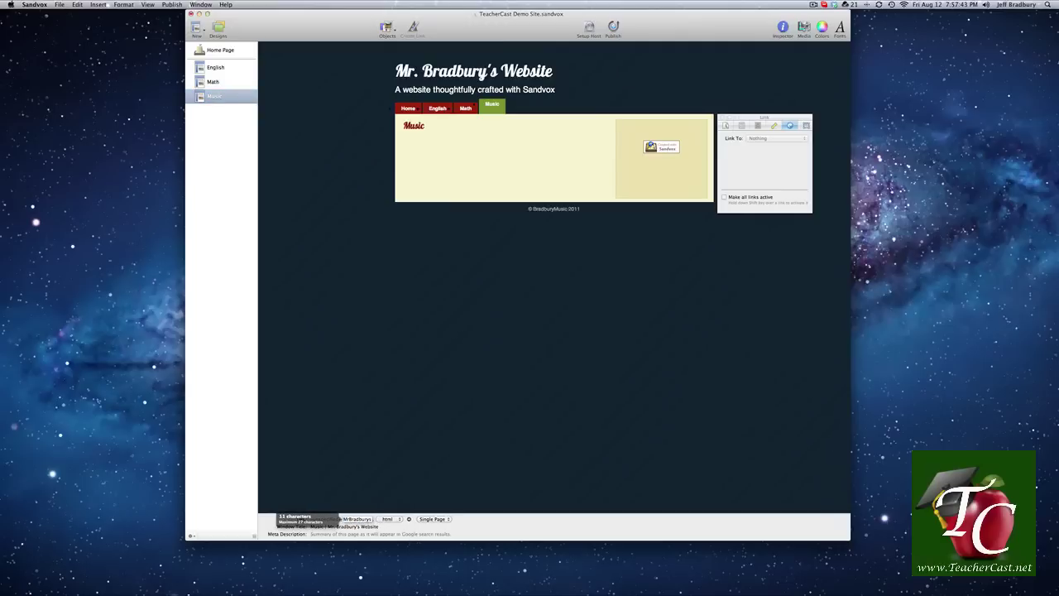
type("MusicWebsite")
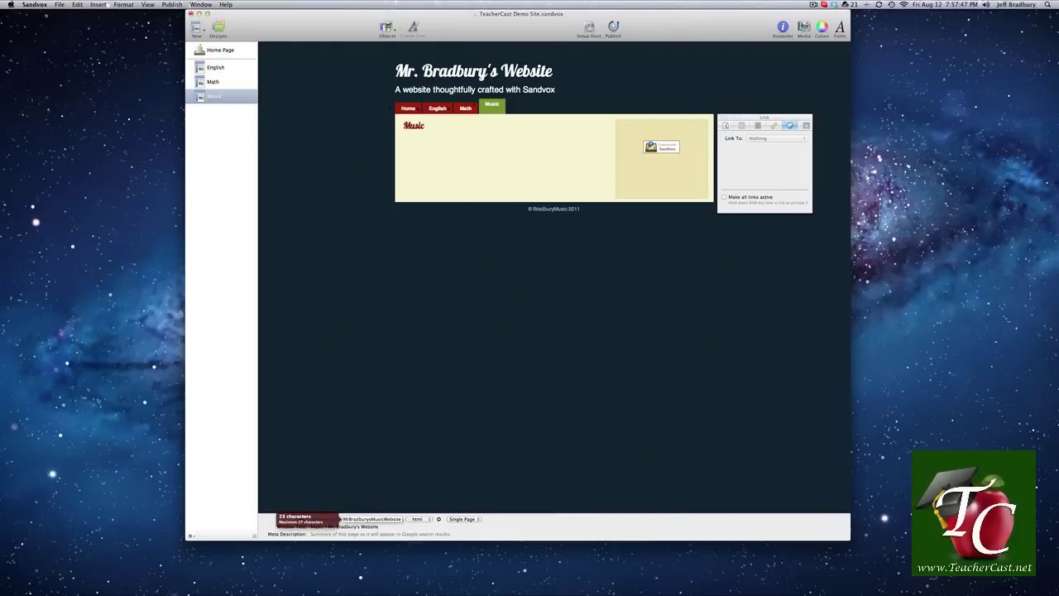
Step: Set the Music page's window title to "Music Class" and its meta description to the teacher's name followed by "'s Music Class Website"
left_click(329, 526)
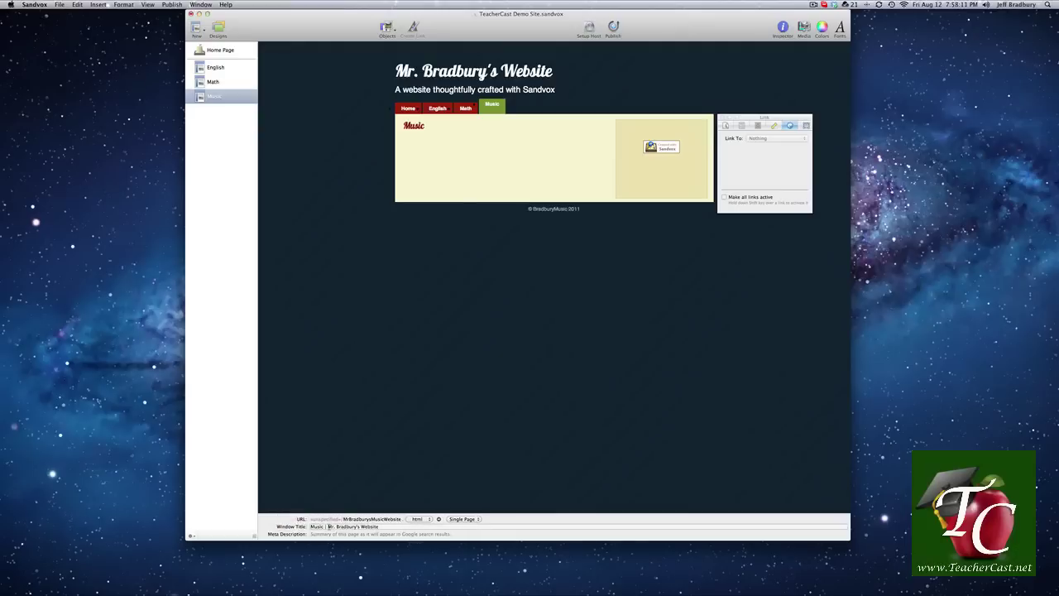
key("shift+super+Right")
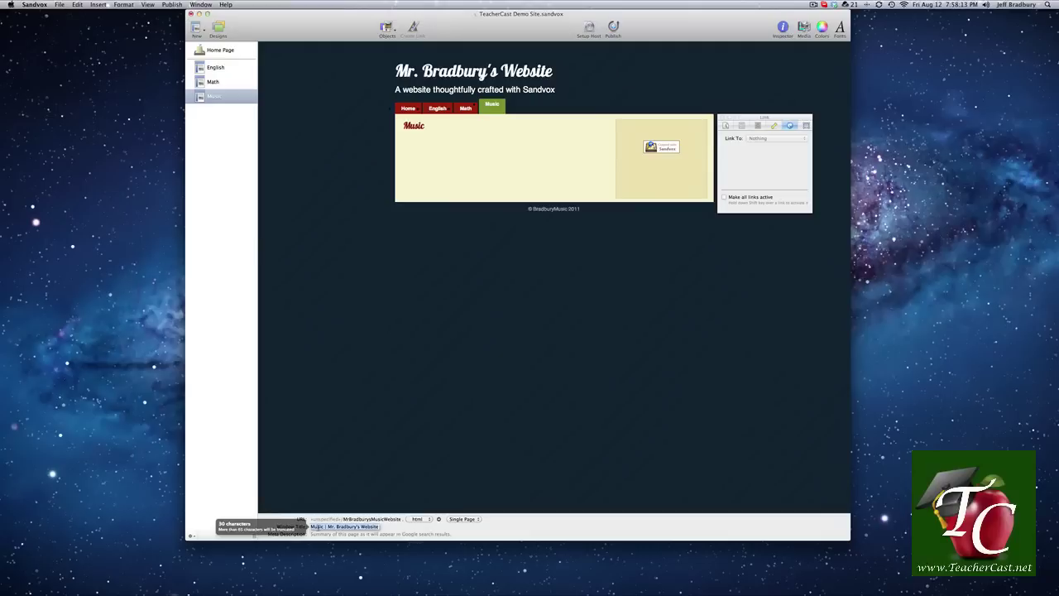
type("Music Class")
key("Return")
left_click(322, 535)
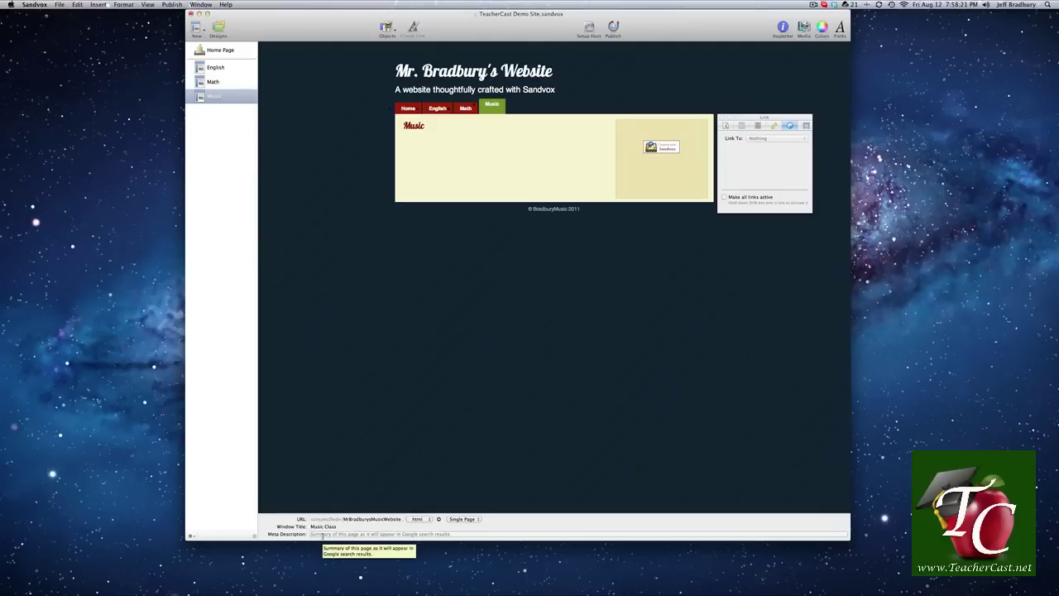
left_click(322, 534)
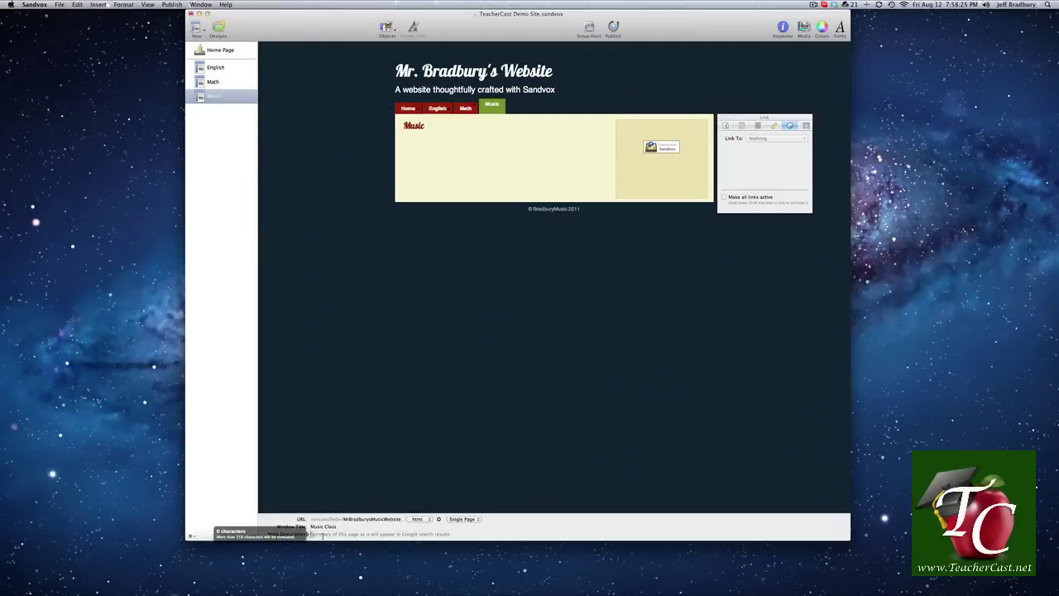
type("Mr. Bradbury's Music Class Website")
key("Return")
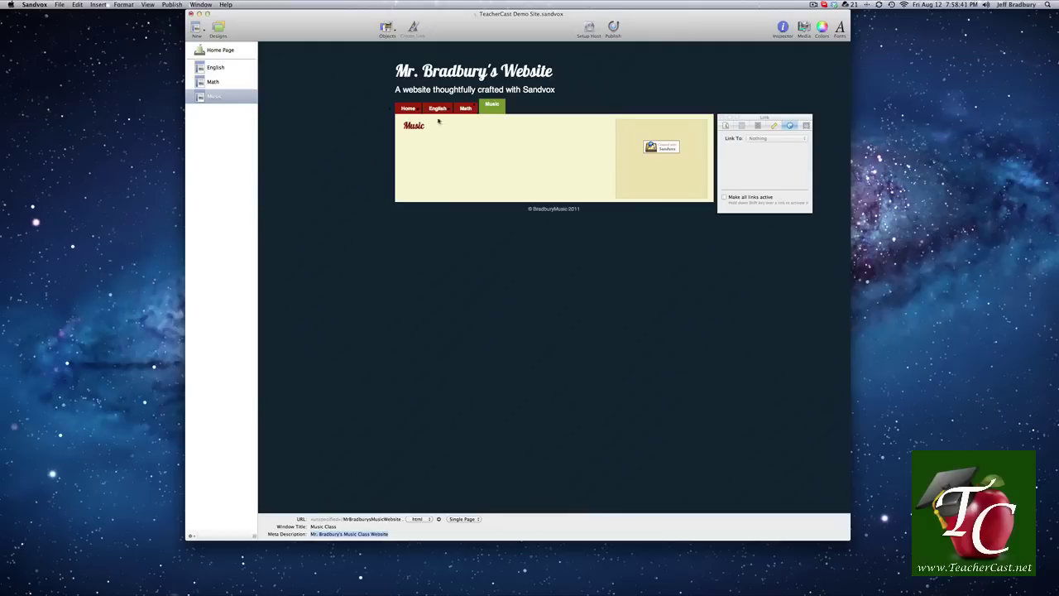
Step: Enter the teacher's name as the author in the document's site settings and check the available date formats
left_click(726, 127)
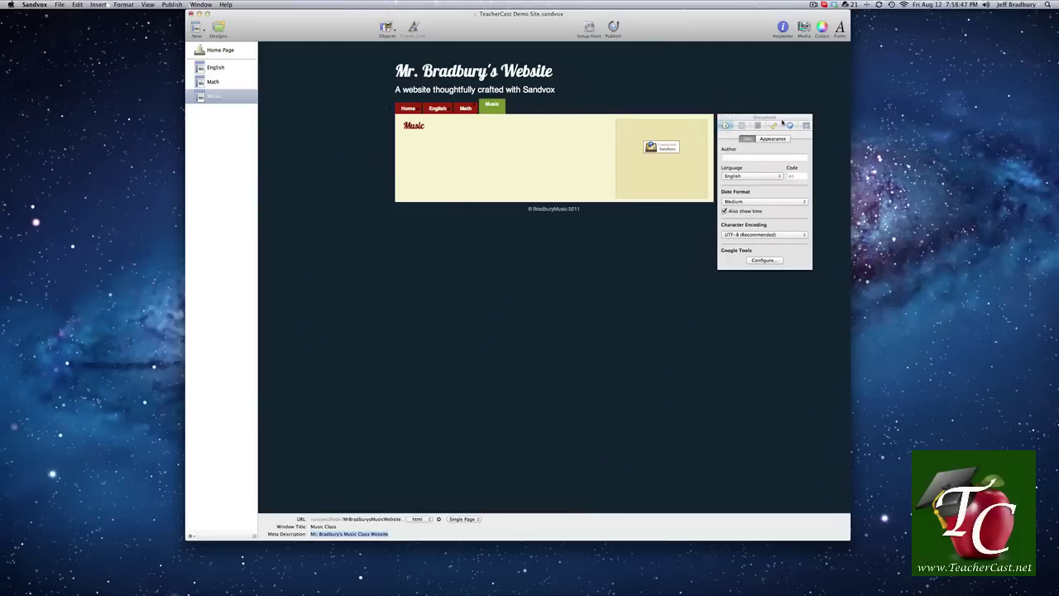
left_click(733, 157)
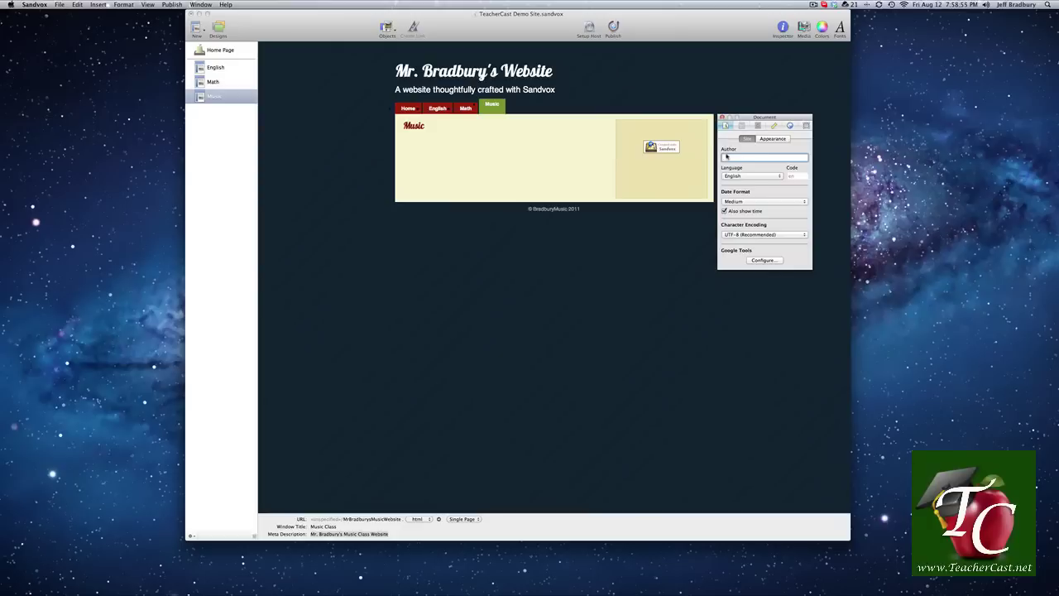
type("Mr. Bradbury")
left_click(739, 203)
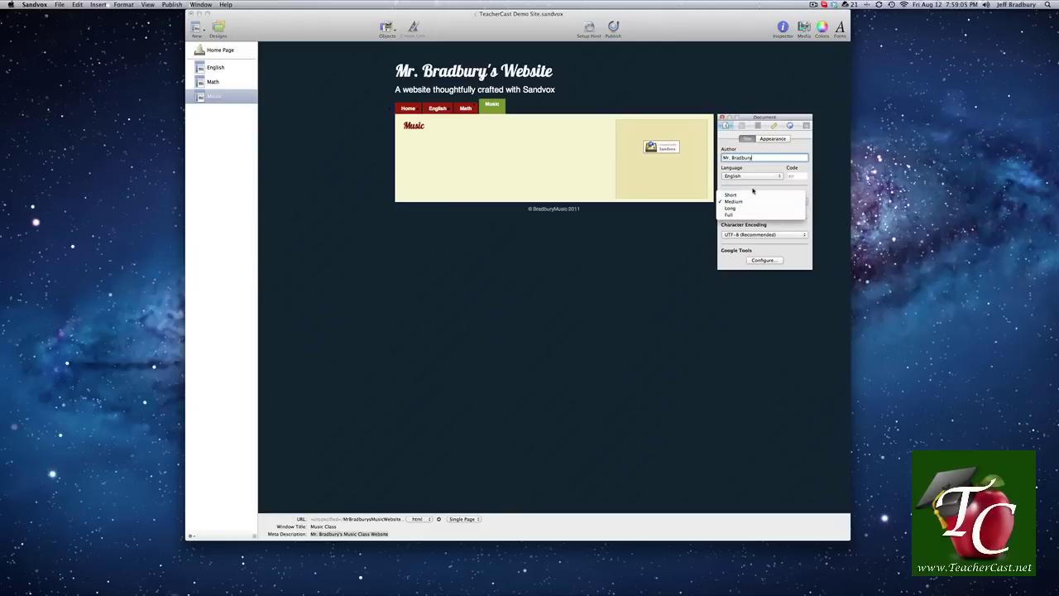
left_click(753, 192)
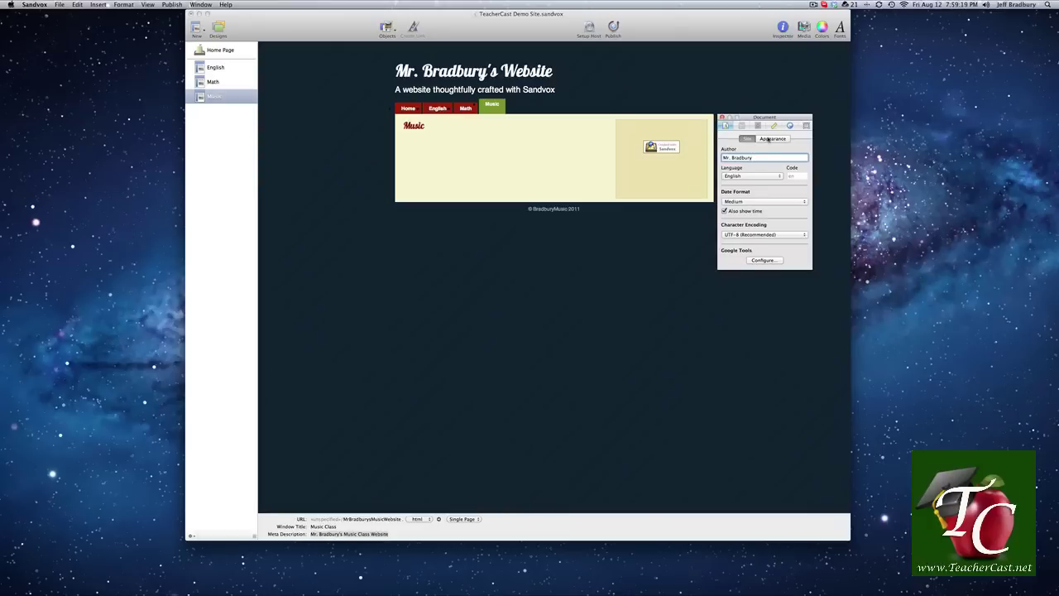
Step: Hide the site title through the document's appearance settings and show it again, twice
left_click(768, 139)
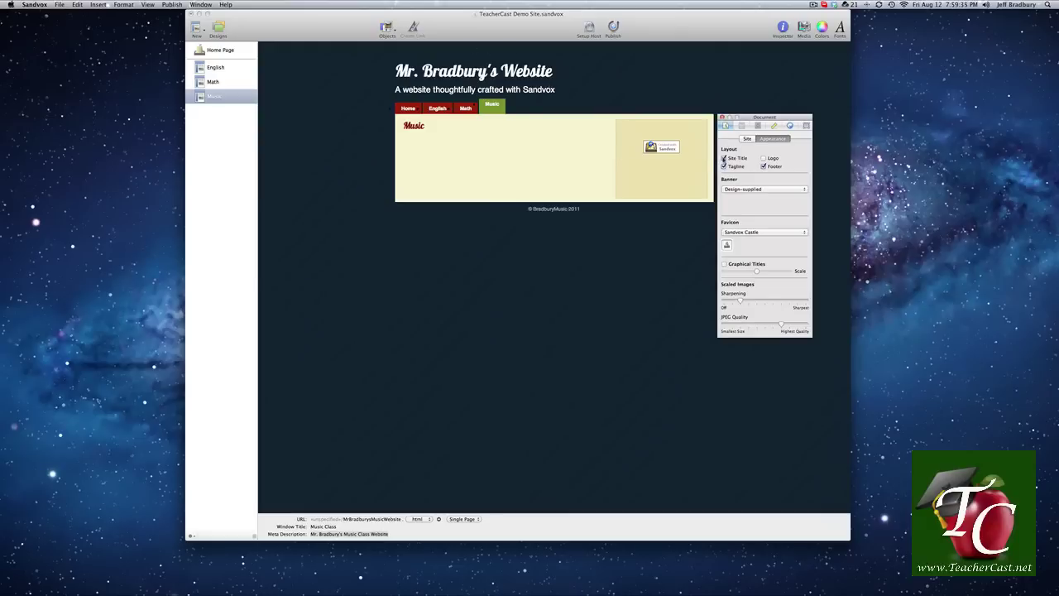
left_click(724, 158)
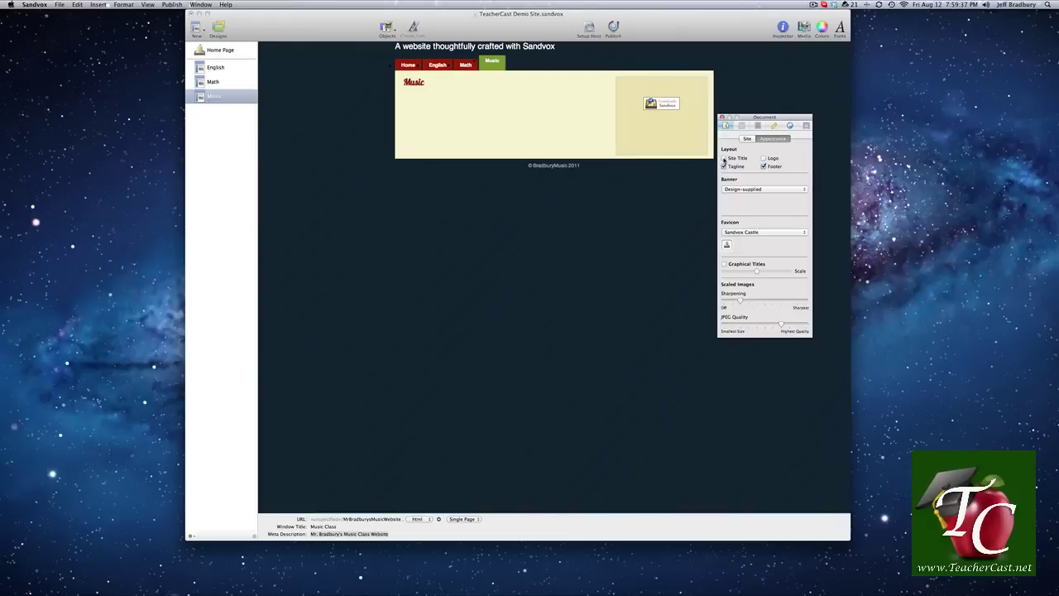
left_click(724, 158)
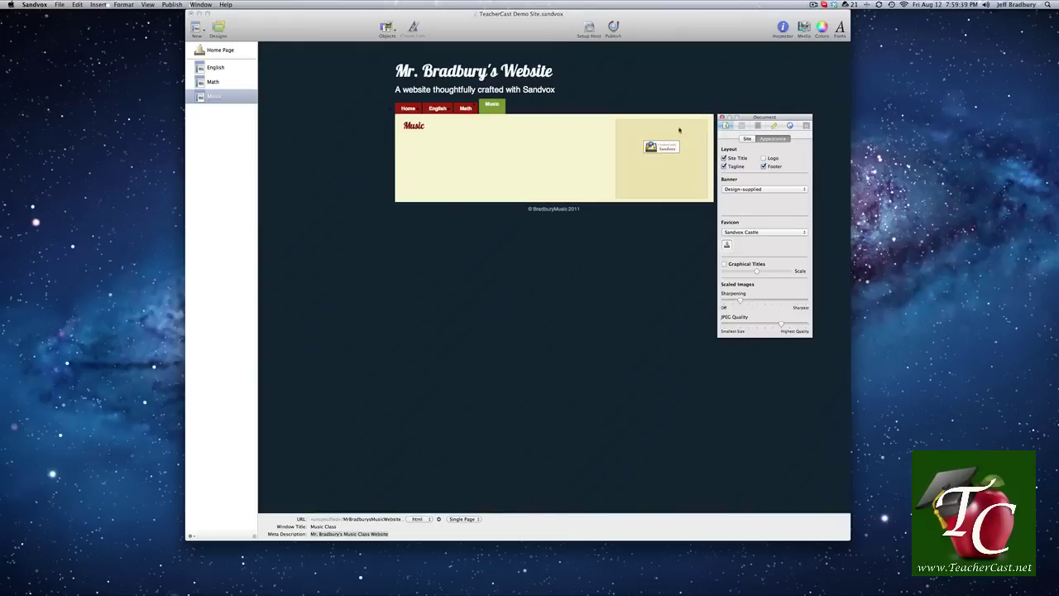
left_click(724, 158)
left_click(725, 158)
Step: Replace the tagline under the site title with "Thank You for Visiting our Website"
triple_click(530, 91)
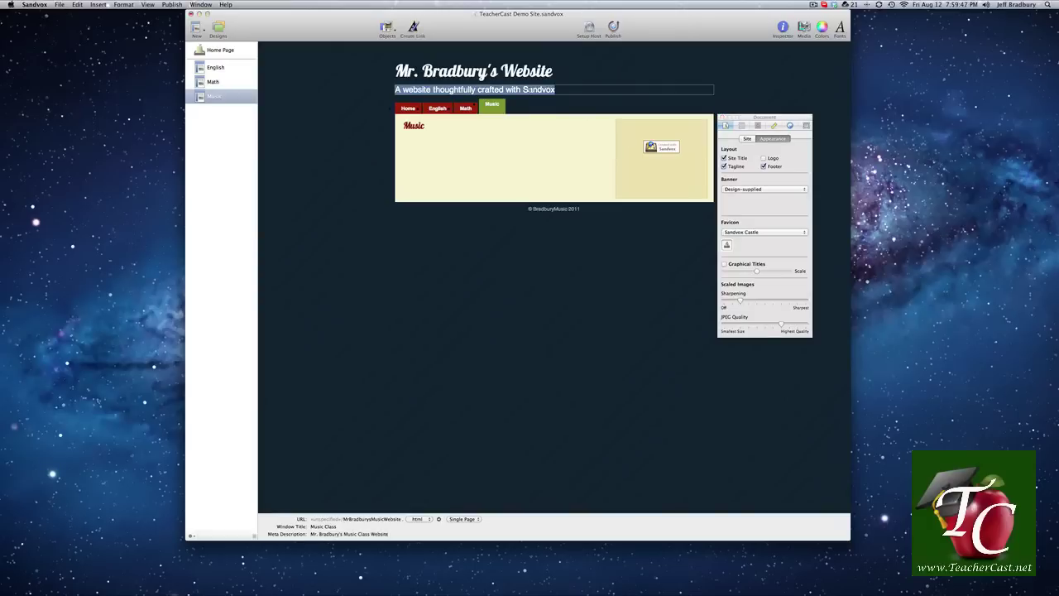
type("Thank ")
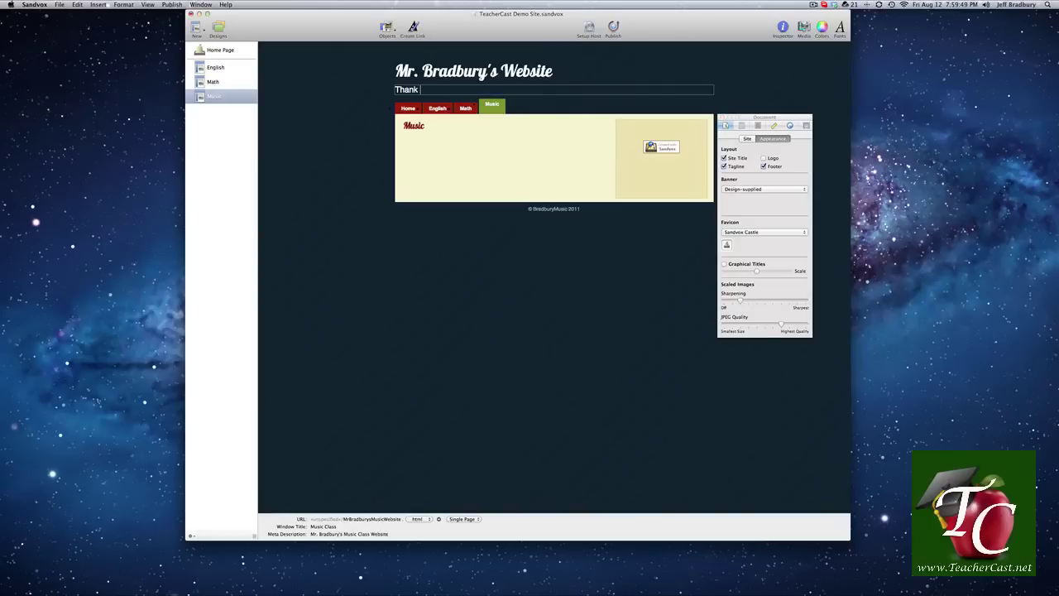
type("You for Visiting our Website")
left_click(523, 132)
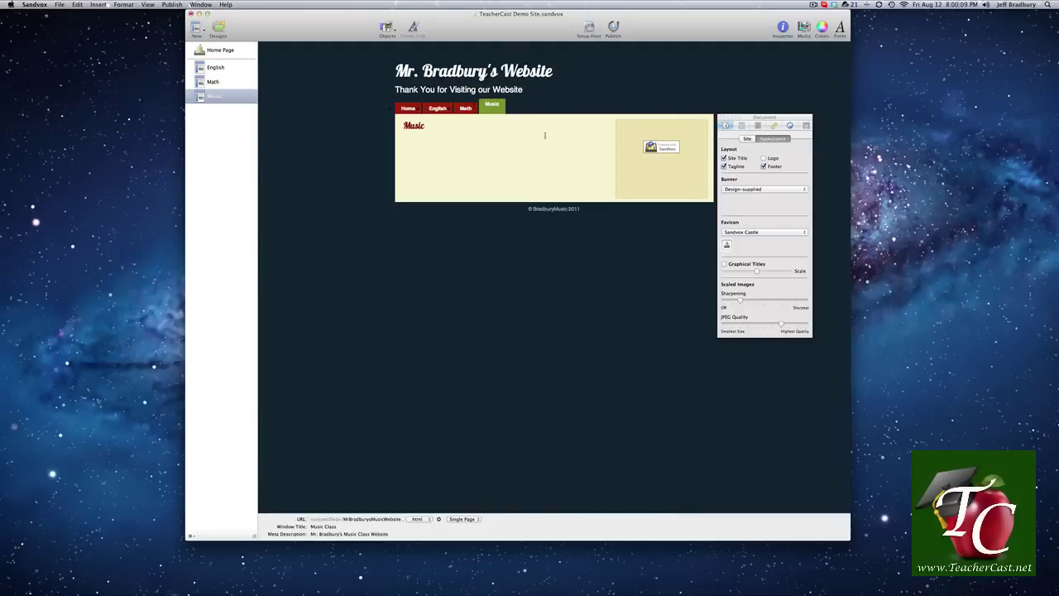
Step: Show the logo placeholder above the site title and hide it again, twice
left_click(763, 158)
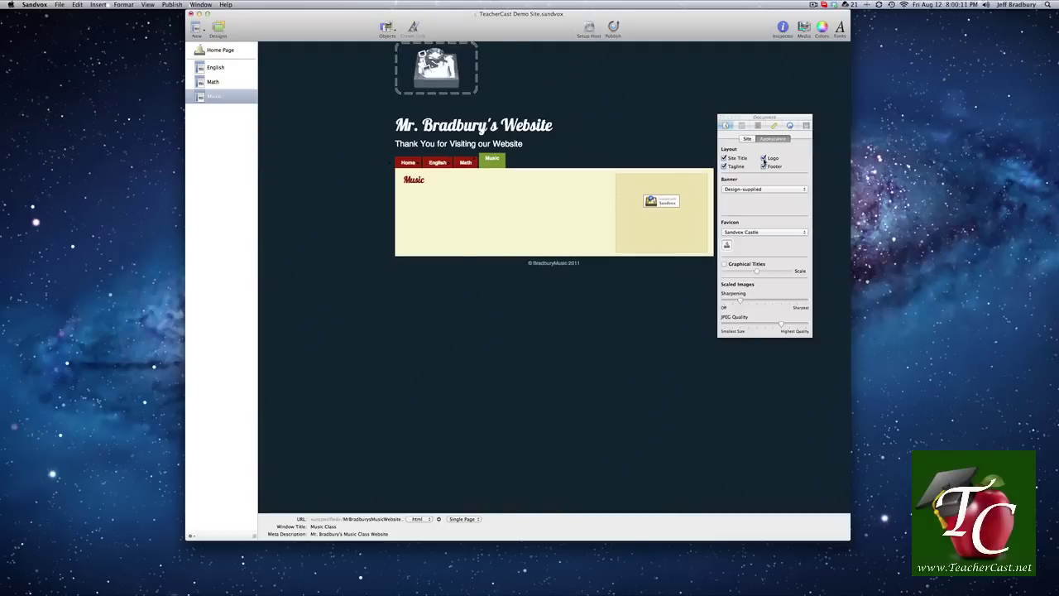
left_click(763, 158)
left_click(763, 159)
left_click(763, 158)
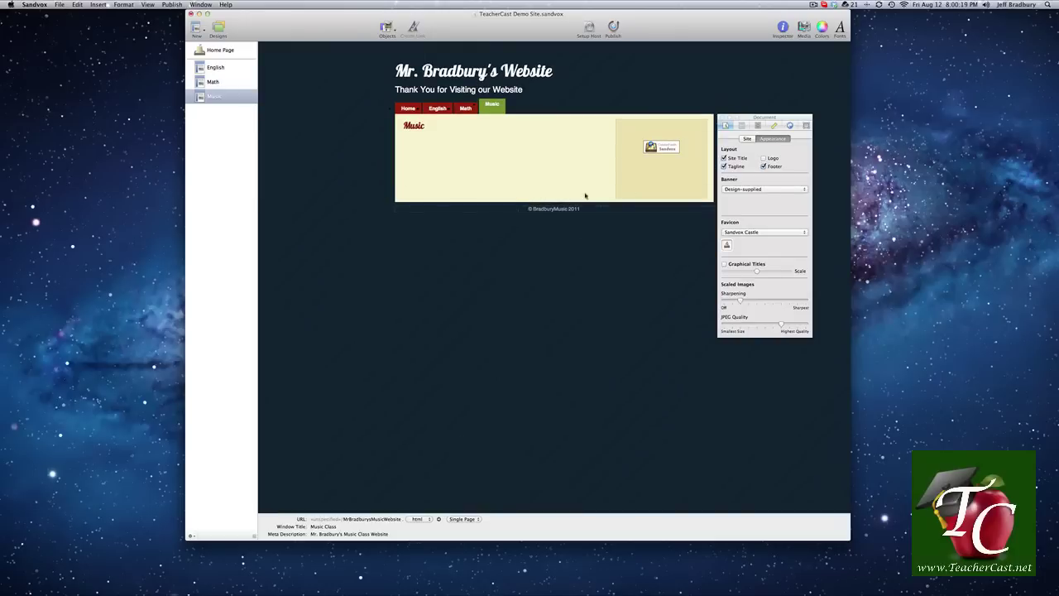
Step: Toggle the page footer with the copyright line several times, leaving it hidden
left_click(763, 167)
left_click(763, 166)
left_click(763, 167)
left_click(763, 167)
left_click(763, 166)
Step: Apply the Clockwork Grey design to the site
left_click(218, 26)
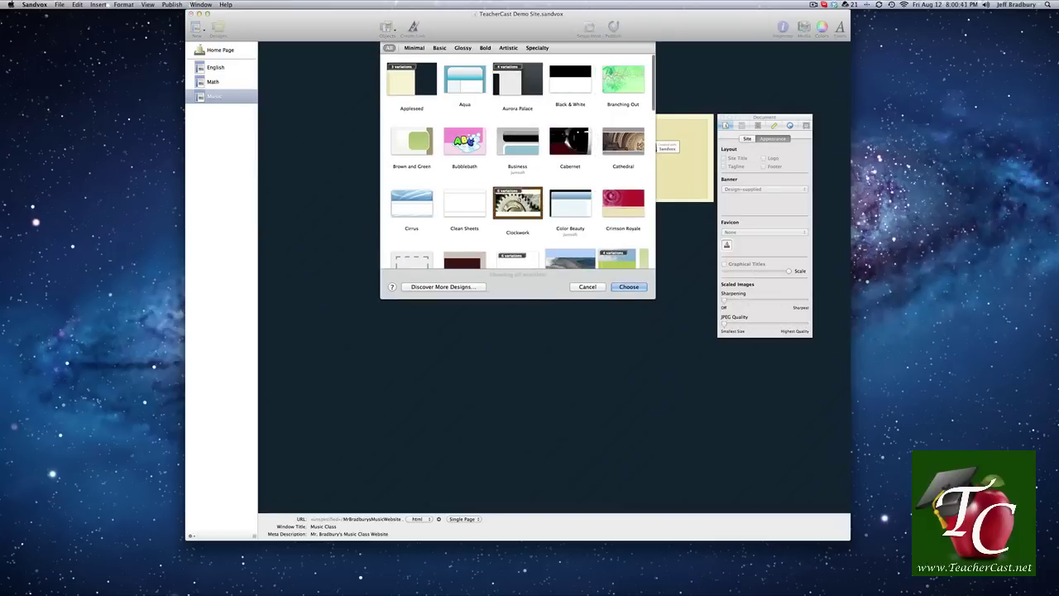
left_click(517, 203)
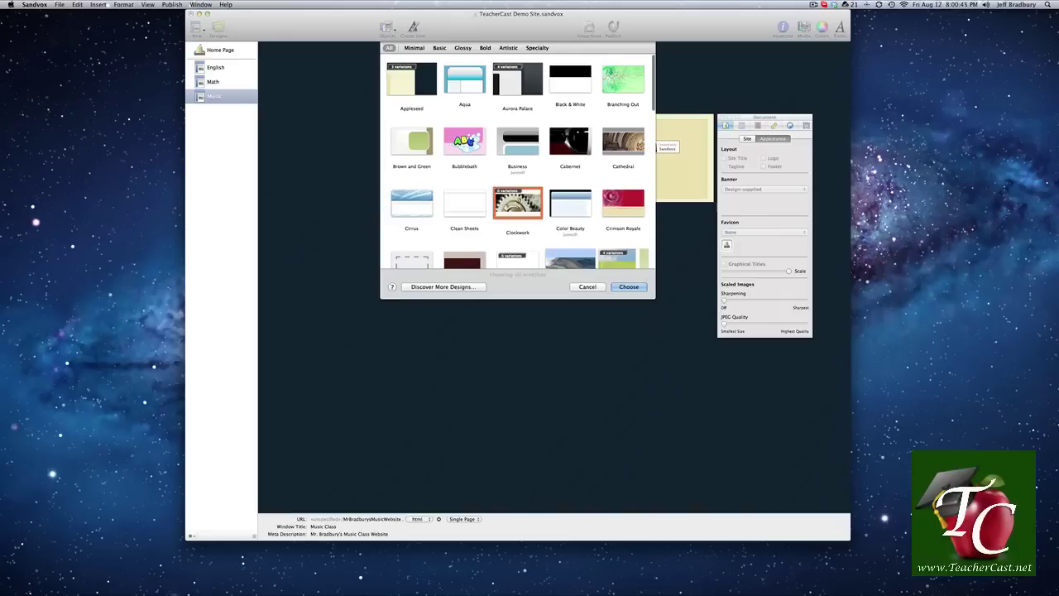
key("Return")
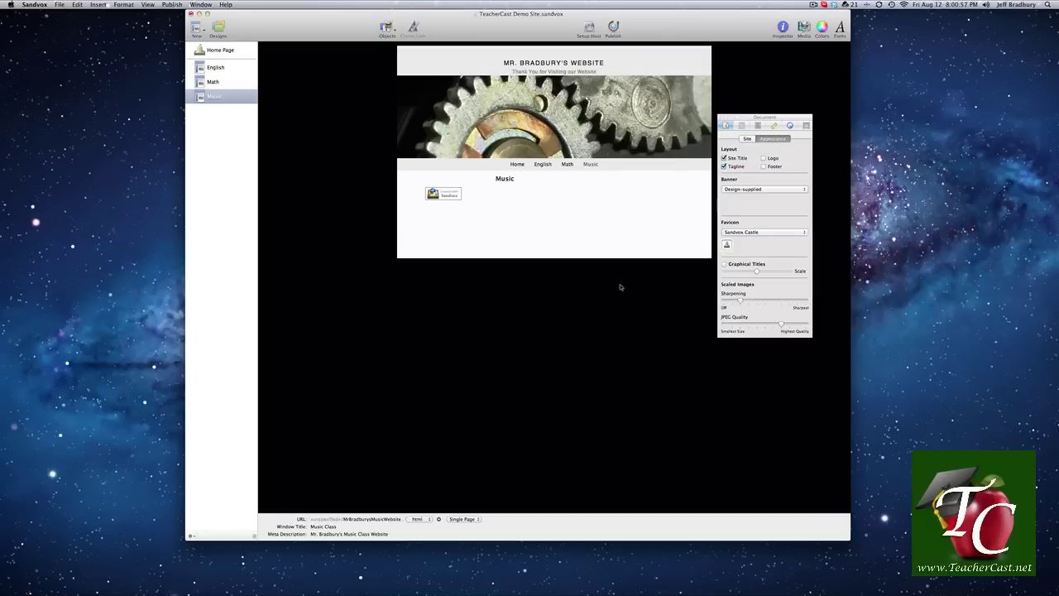
Step: Show the logo placeholder above the site title and hide it again, and try to set the banner to Image Fill
left_click(764, 158)
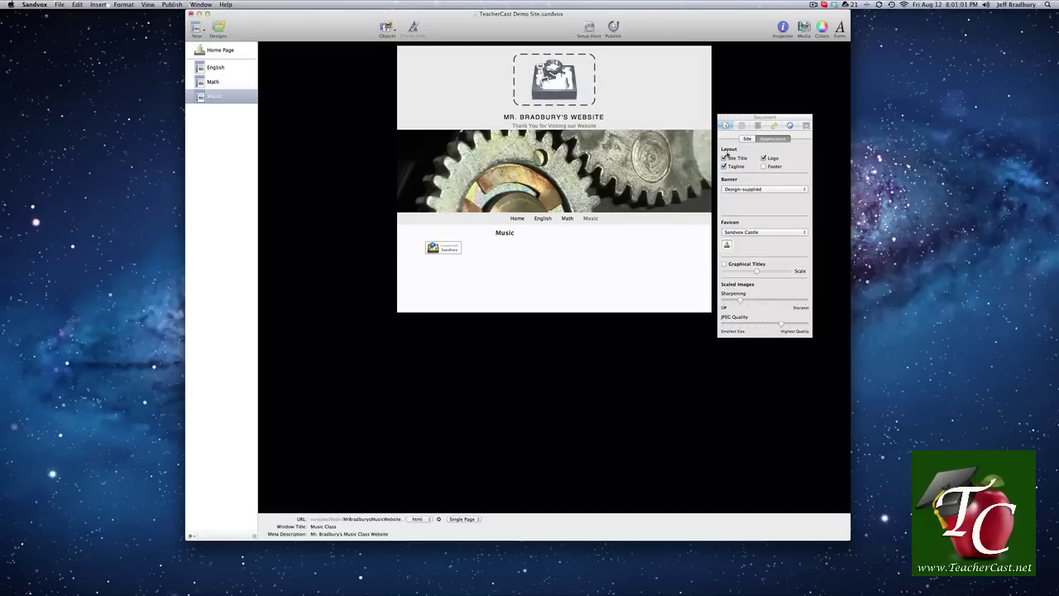
left_click(764, 158)
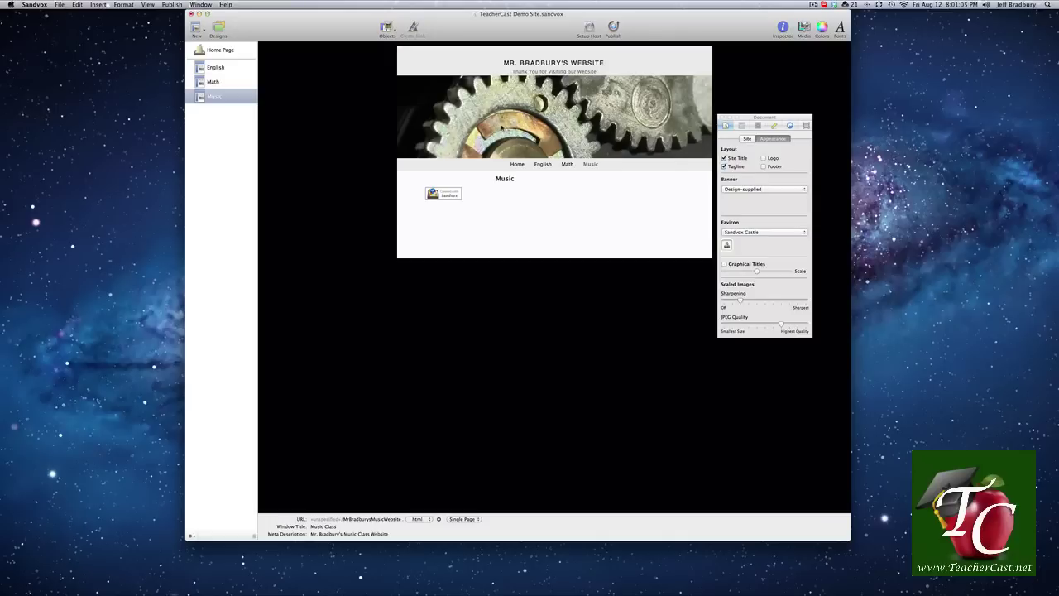
left_click(734, 190)
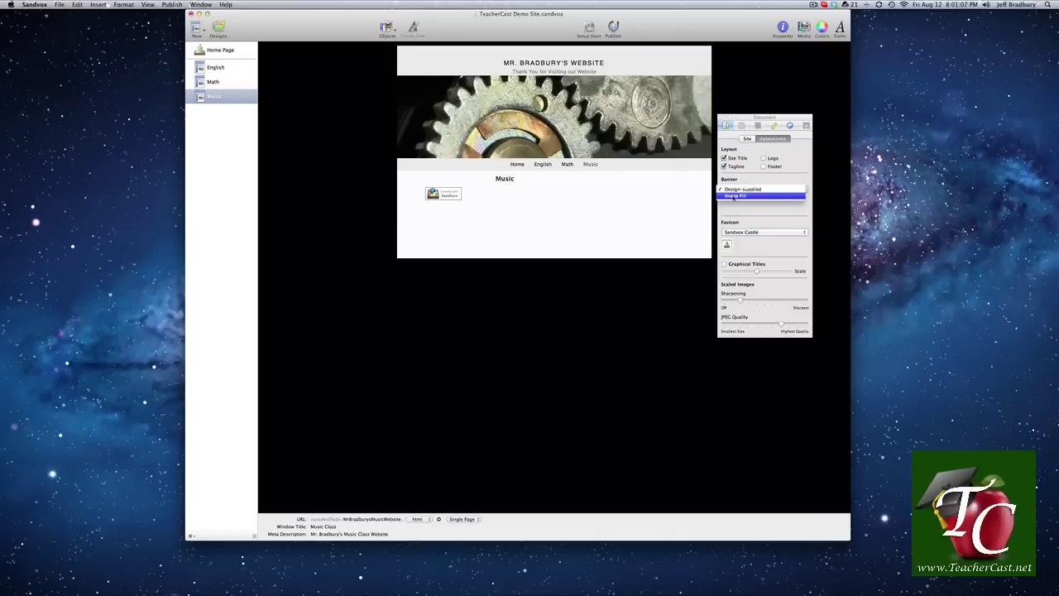
left_click(734, 196)
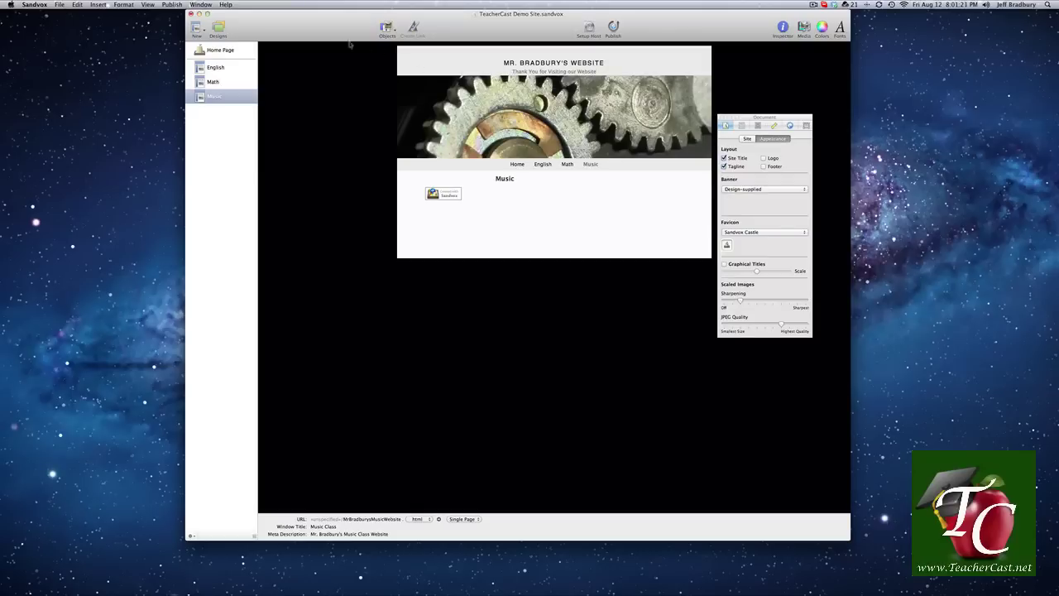
Step: Change the site's design to Galaxy
left_click(218, 27)
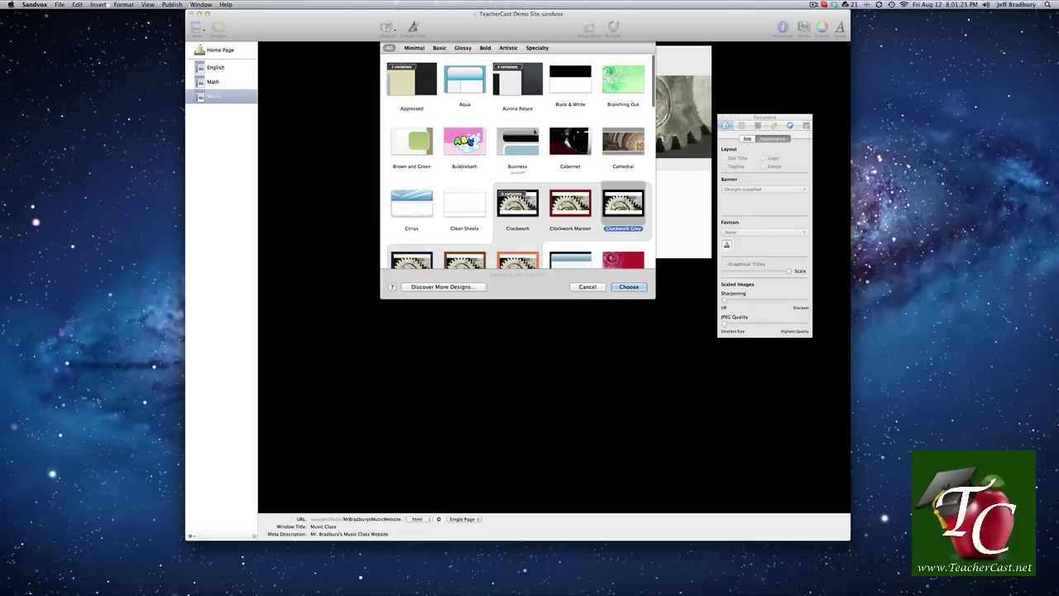
scroll(530, 137, "down", 3)
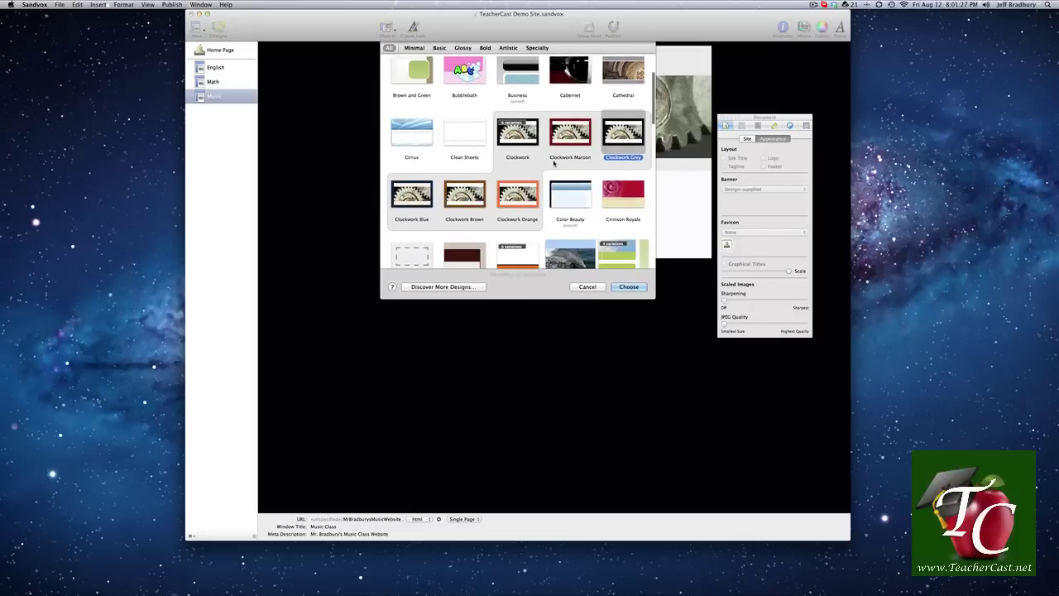
scroll(555, 163, "down", 3)
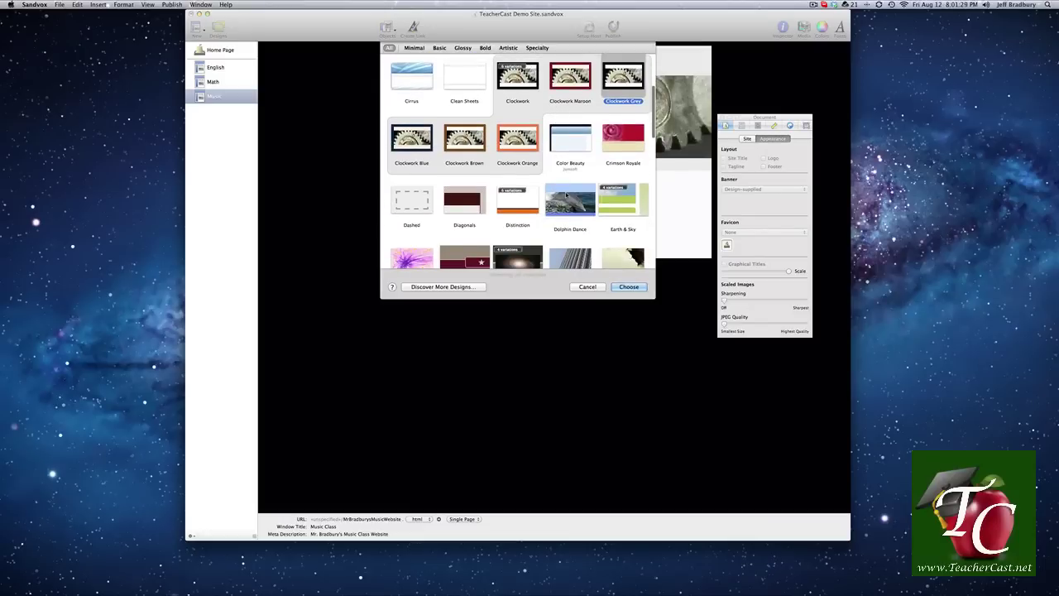
scroll(563, 204, "down", 2)
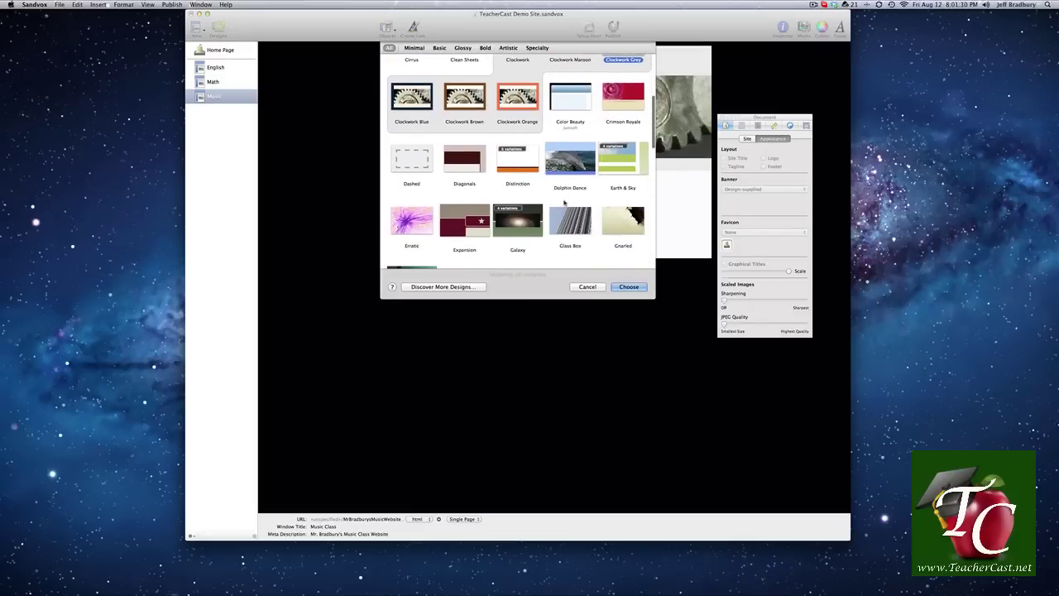
double_click(521, 230)
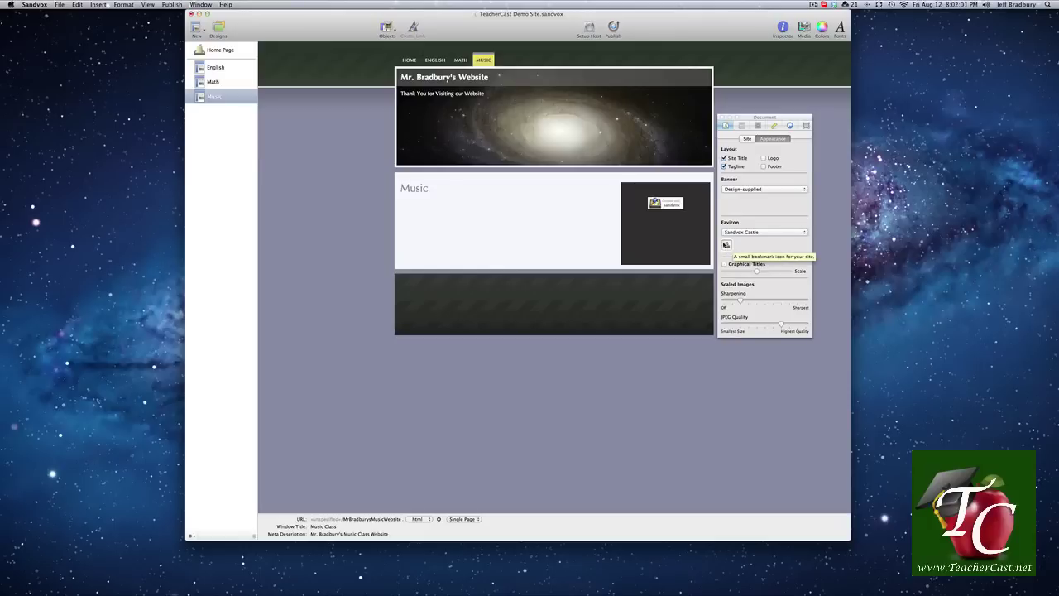
Step: Set the favicon to Image Fill with BluesMasters.png and raise the sharpening of scaled images close to Sharpest
left_click(738, 234)
left_click(738, 225)
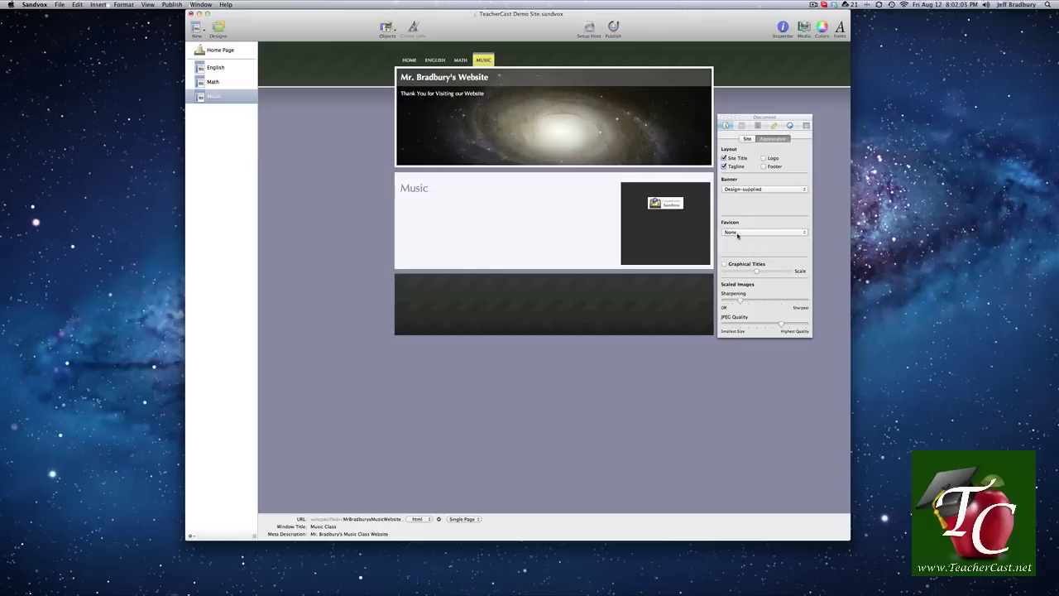
left_click(738, 236)
left_click(737, 246)
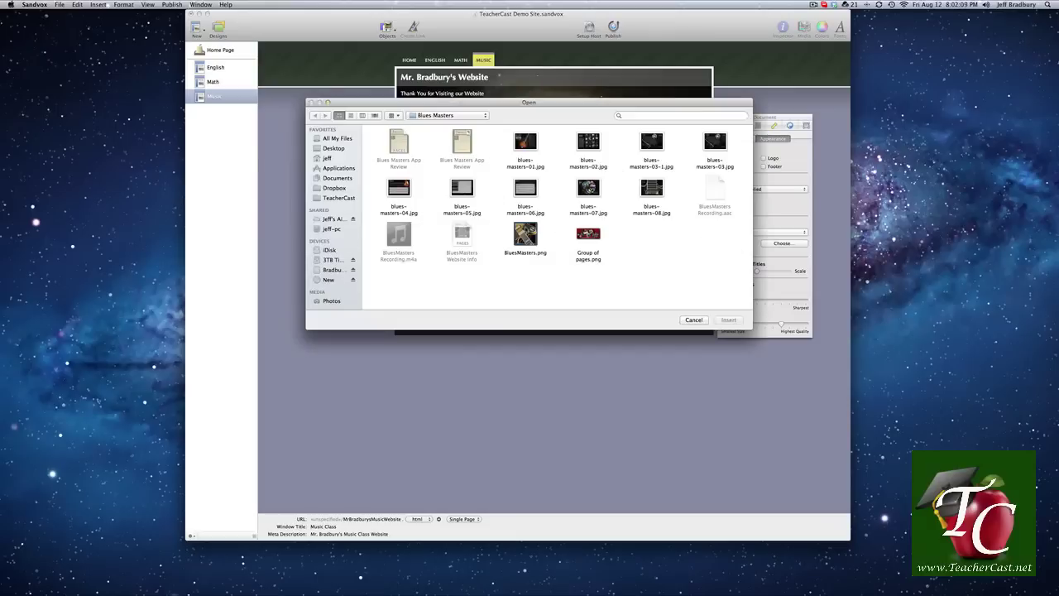
left_click(530, 233)
key("Return")
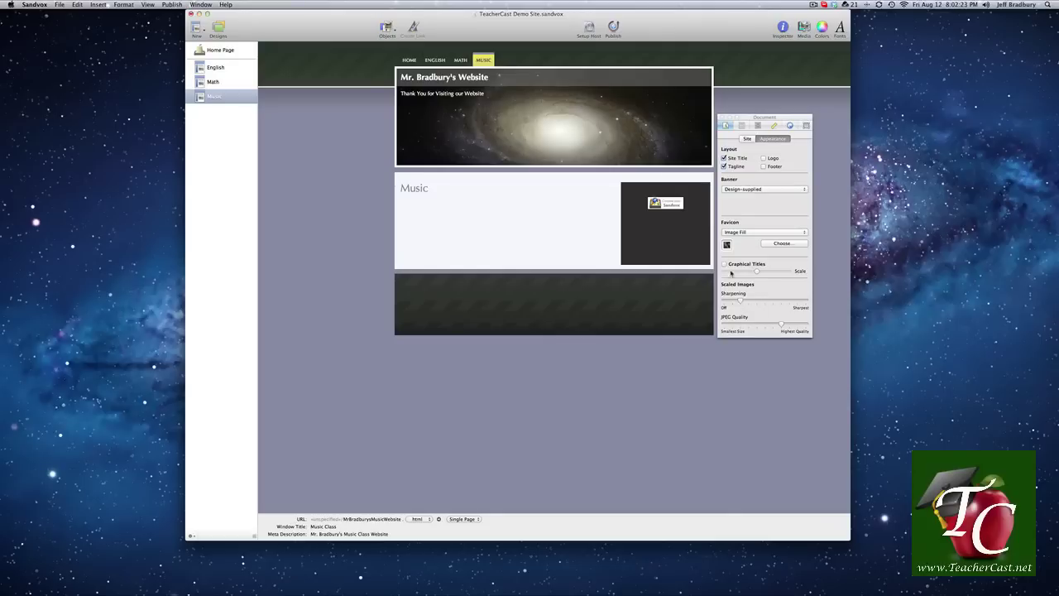
left_click_drag(740, 300, 797, 303)
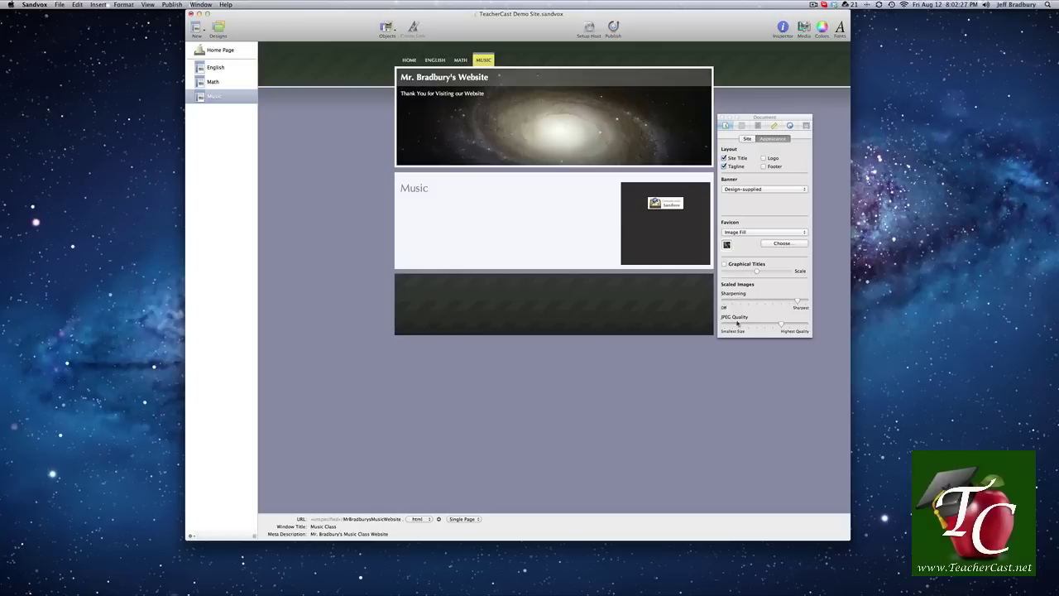